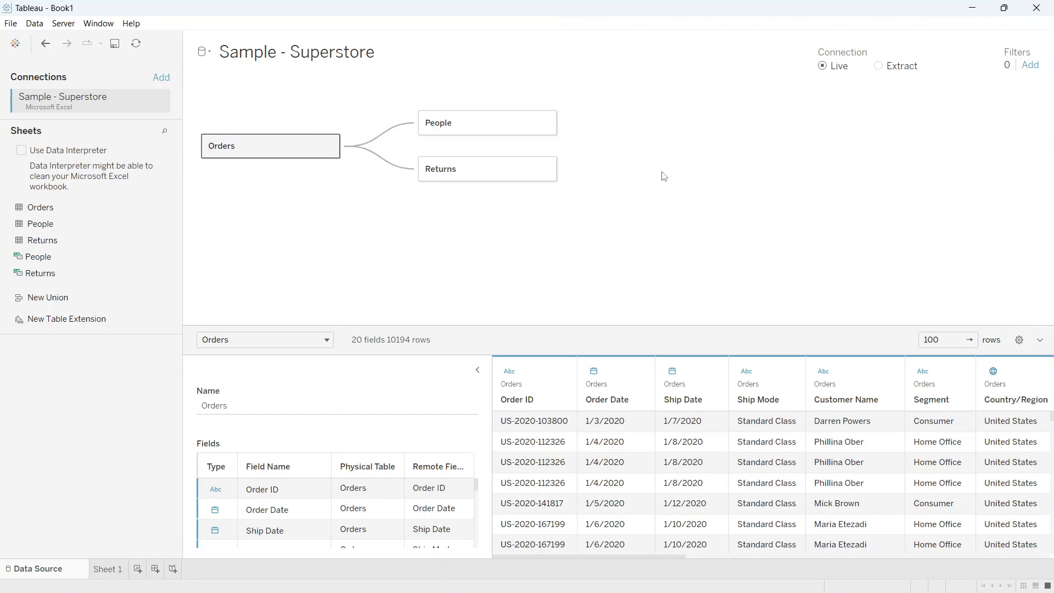
Set up an extract filtered to order years 2021, 2022 and 2023, and return the connection to Live
left_click(880, 66)
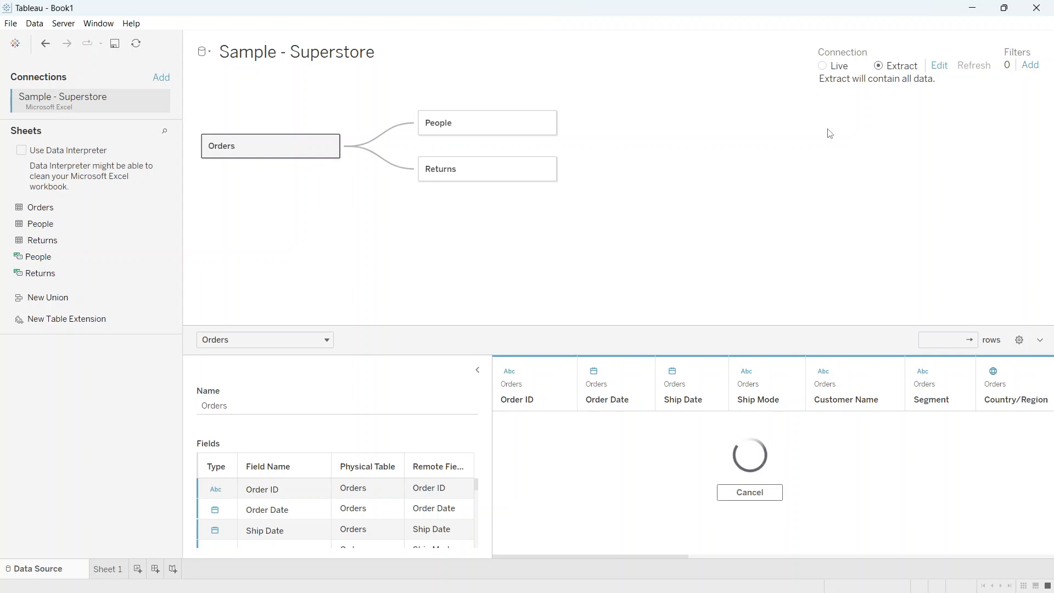
left_click(434, 334)
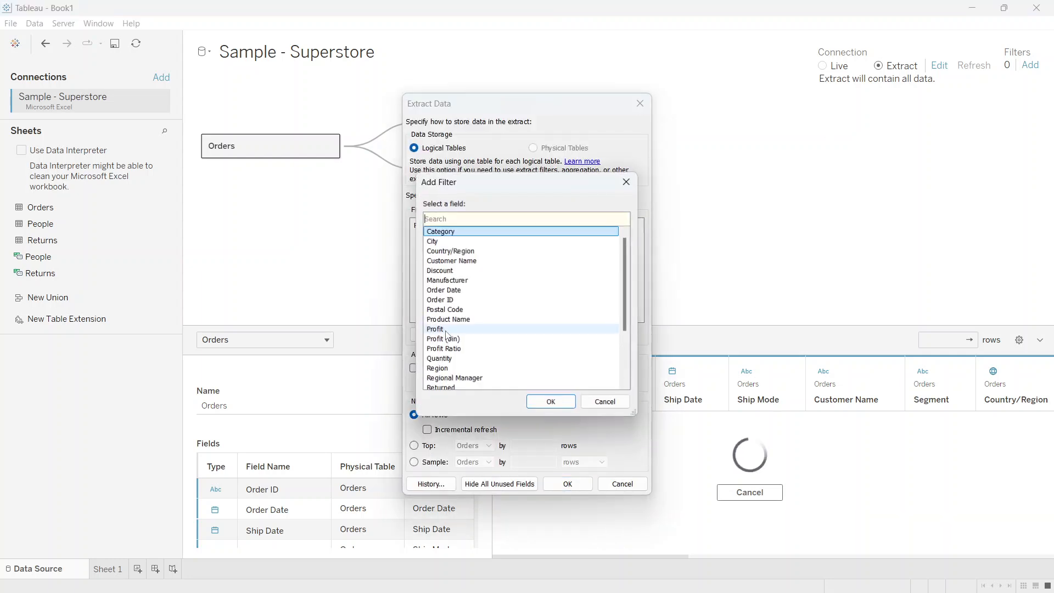
double_click(456, 290)
double_click(504, 252)
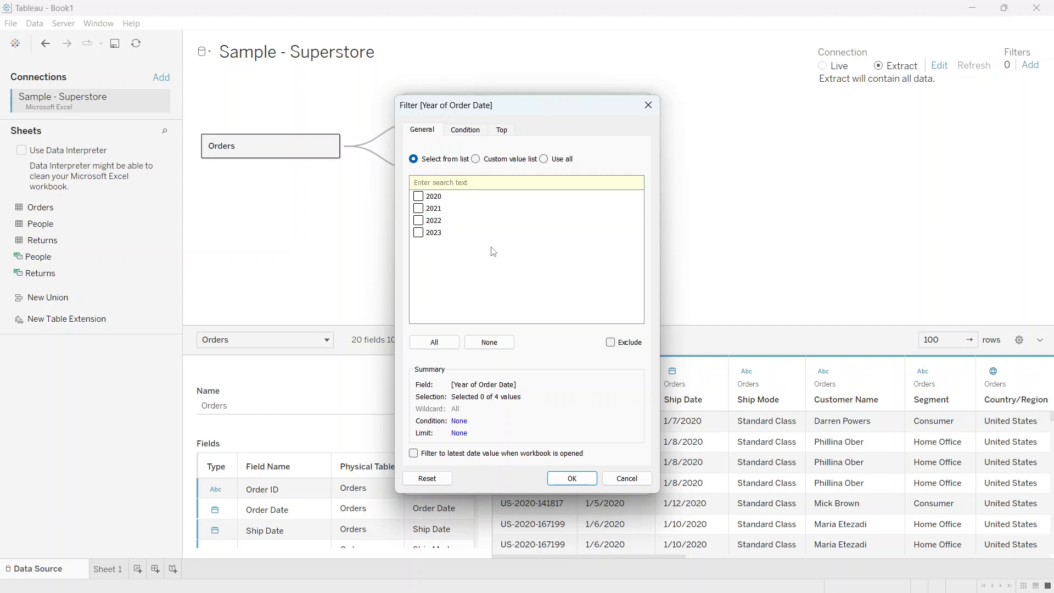
left_click(421, 209)
left_click(422, 221)
left_click(422, 233)
left_click(571, 478)
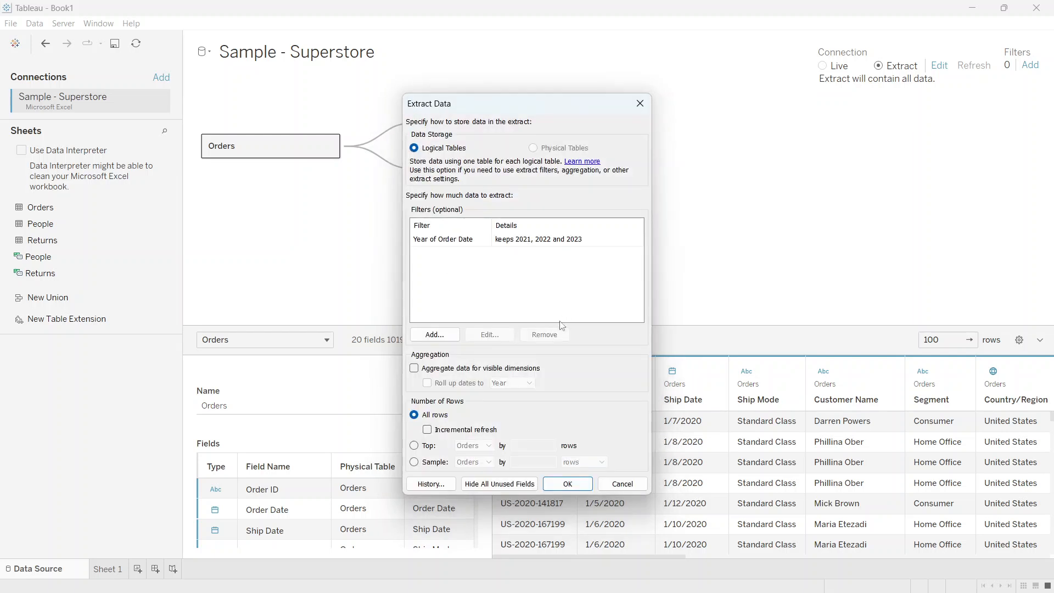
left_click(568, 483)
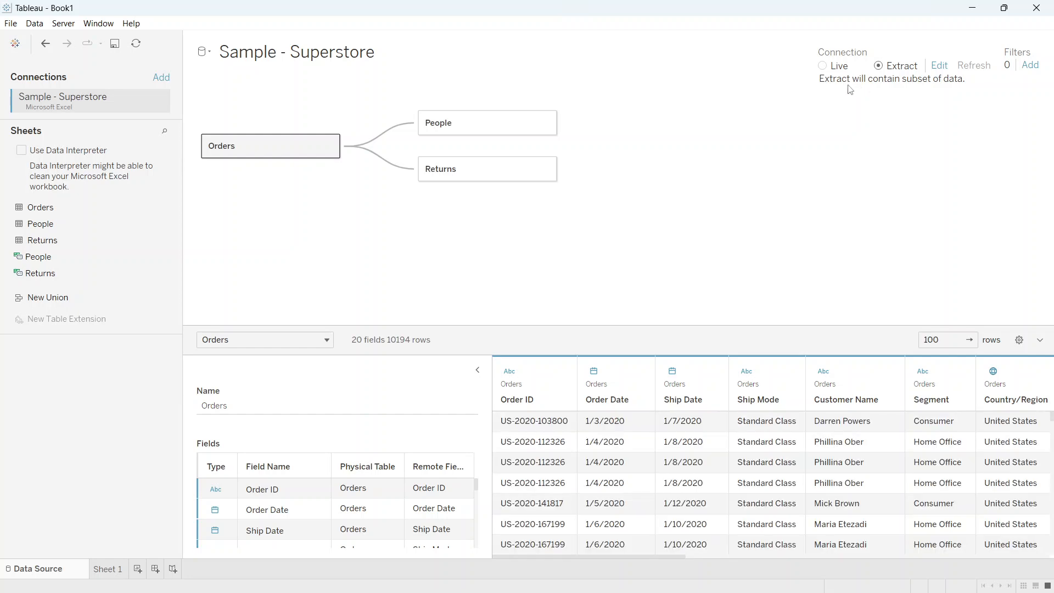
left_click(832, 67)
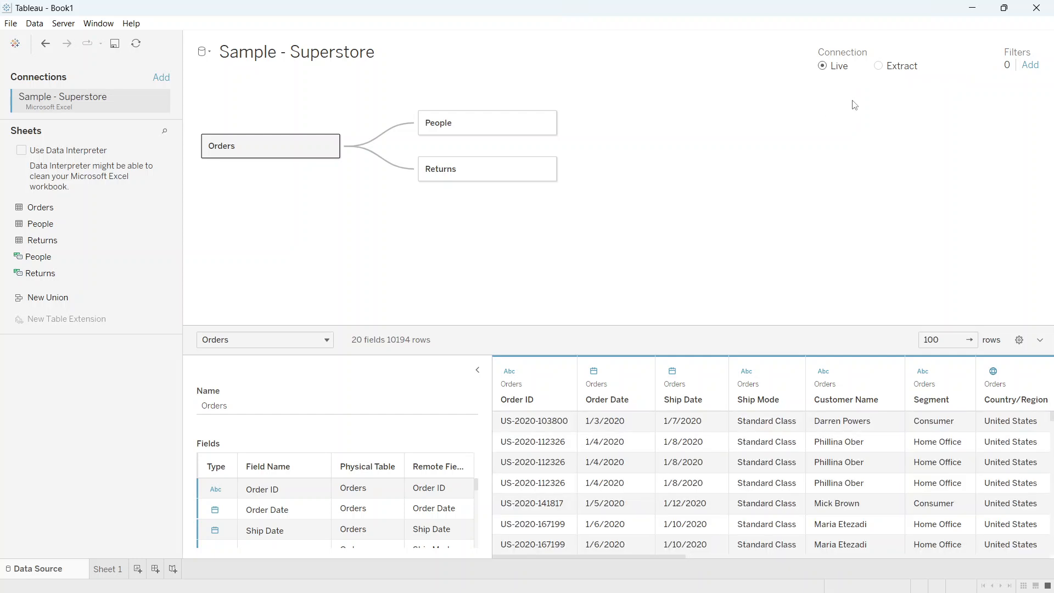
Add a data source filter on Country/Region that keeps only United States
left_click(1030, 66)
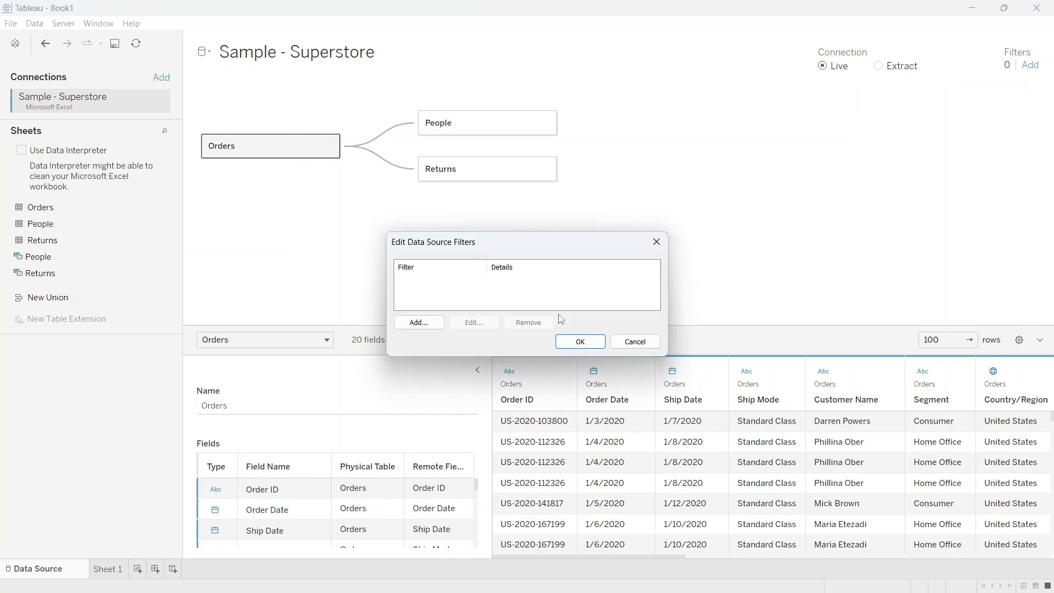
left_click(418, 322)
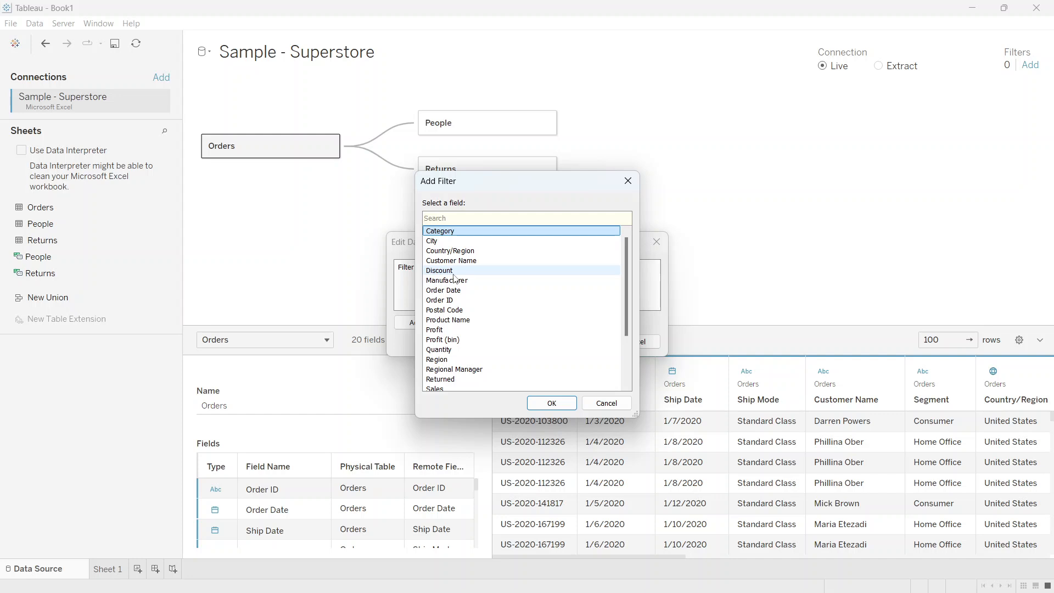
double_click(462, 252)
left_click(421, 215)
left_click(571, 469)
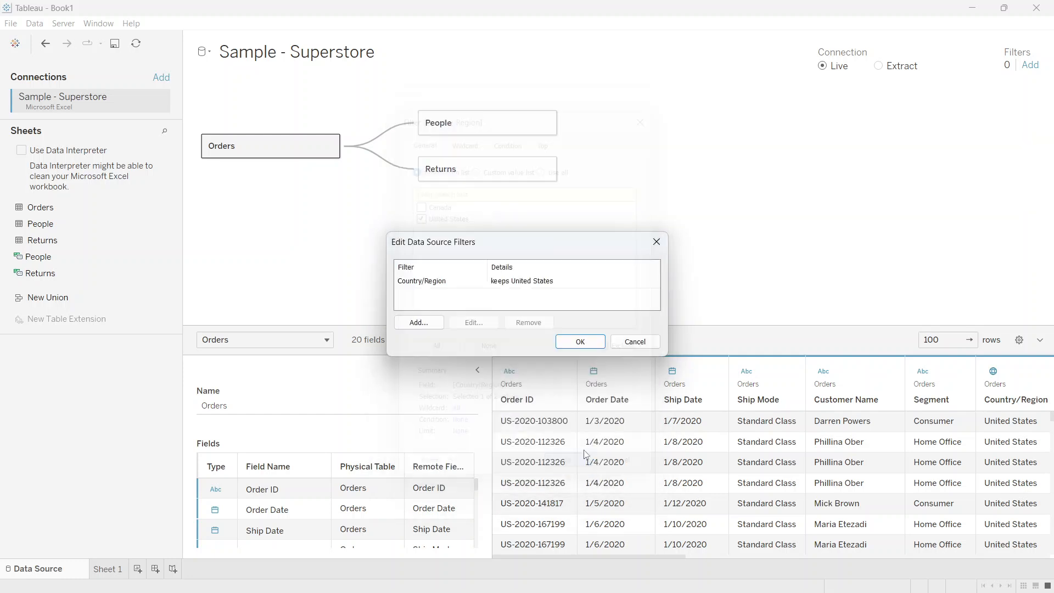
left_click(580, 342)
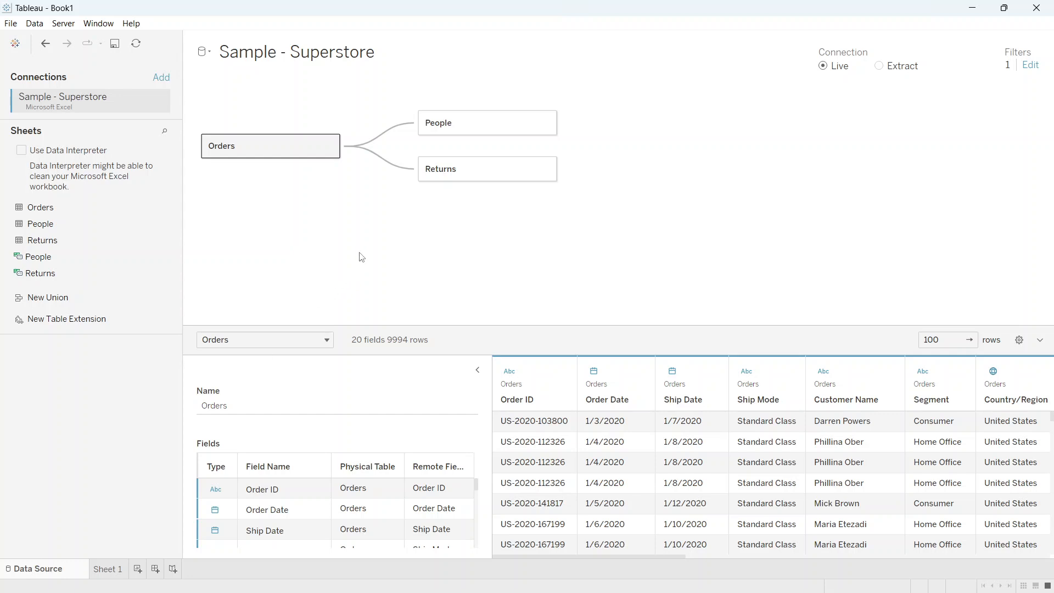
On Sheet 1, build a horizontal bar chart of Profit by Customer Name, sorted in descending order
left_click(106, 570)
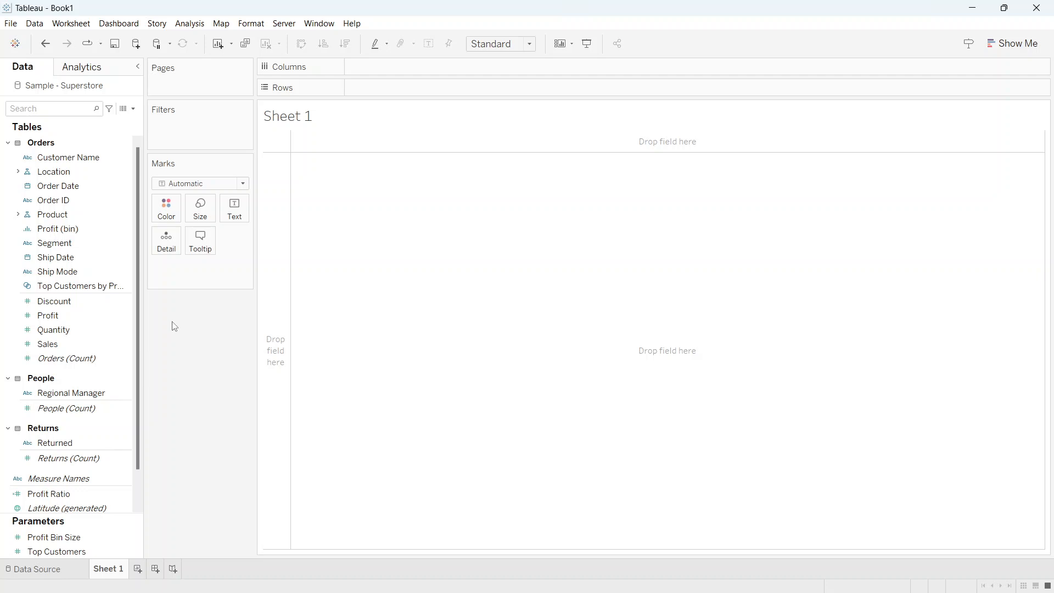
left_click_drag(50, 157, 400, 88)
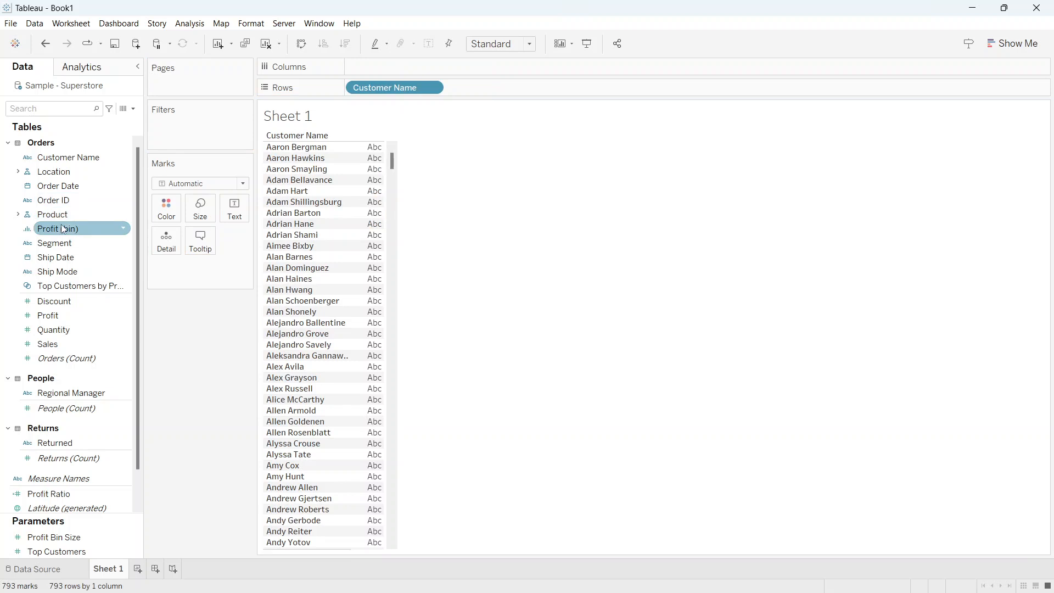
left_click_drag(65, 320, 373, 258)
left_click(1013, 43)
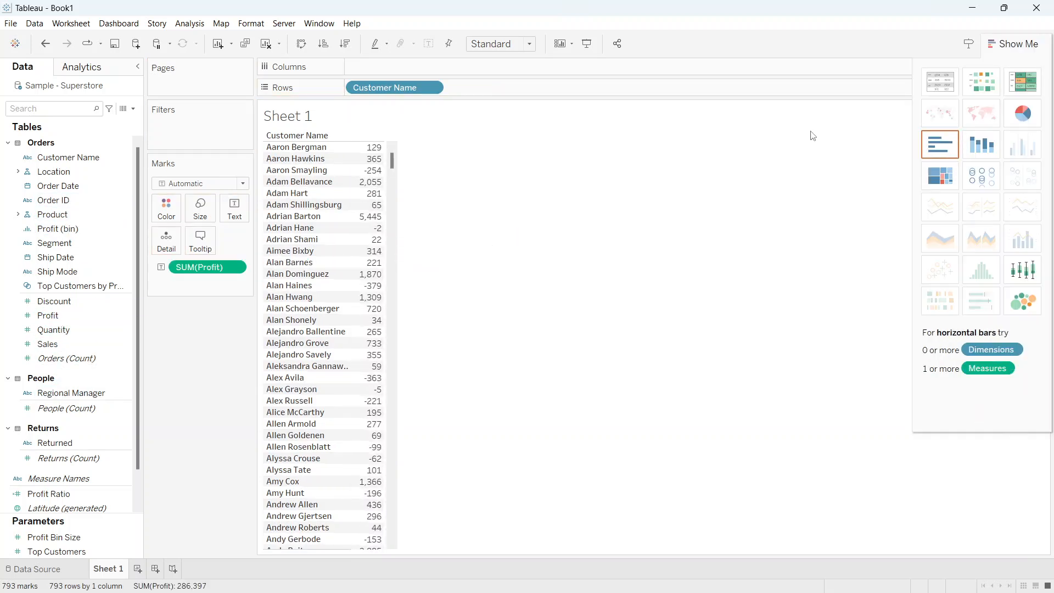
left_click(940, 145)
left_click(343, 46)
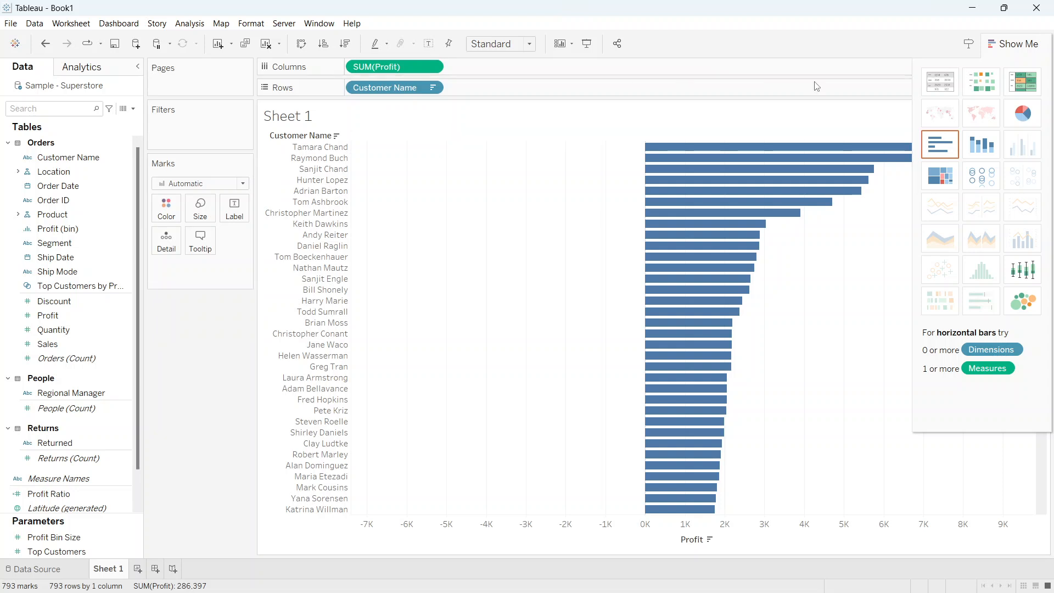
left_click(1014, 48)
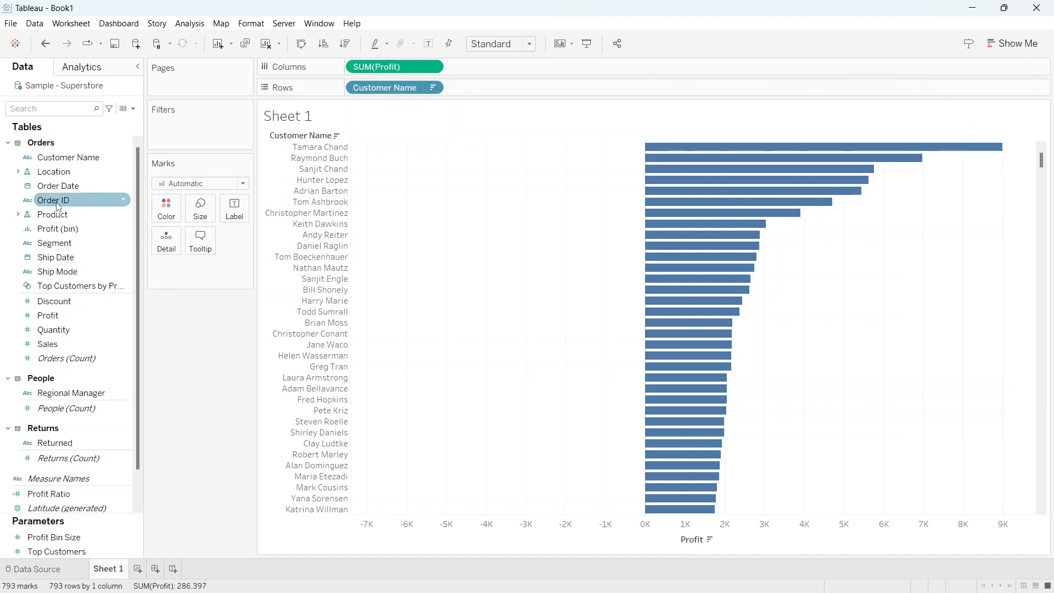
Filter Customer Name to the top 10 by sum of Profit
left_click_drag(59, 160, 197, 127)
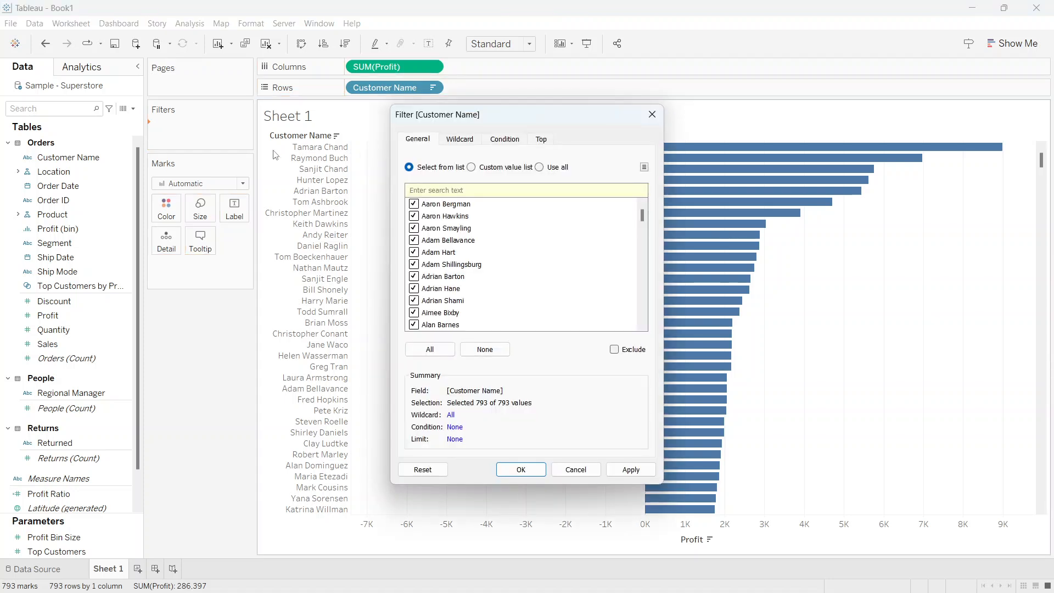
left_click(541, 140)
left_click(413, 172)
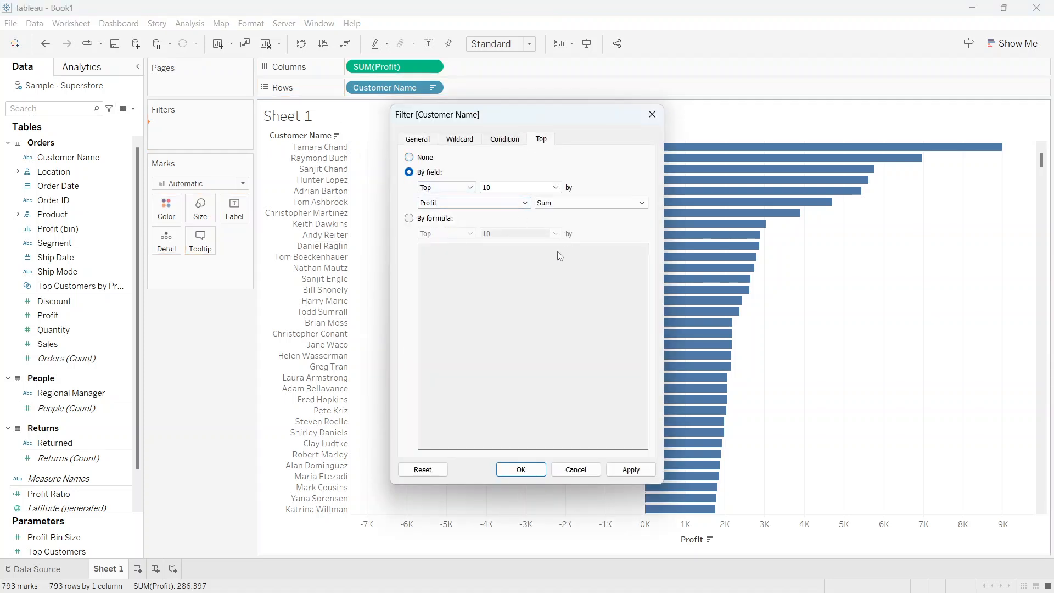
left_click(630, 469)
left_click(521, 469)
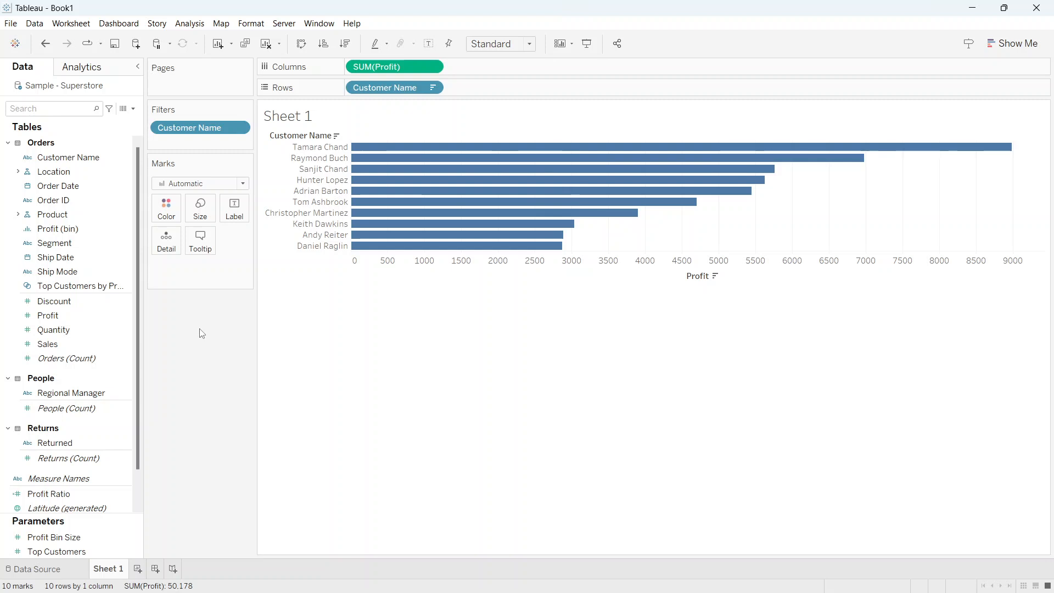
Add a Segment filter with all values included and display its filter control beside the chart
left_click_drag(69, 244, 218, 146)
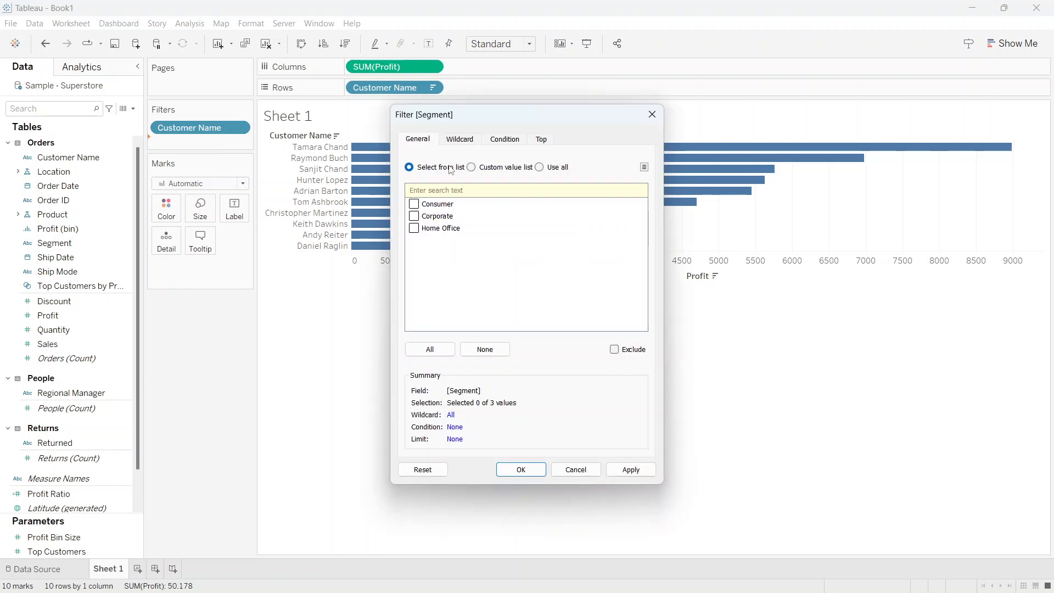
left_click(442, 349)
left_click(625, 470)
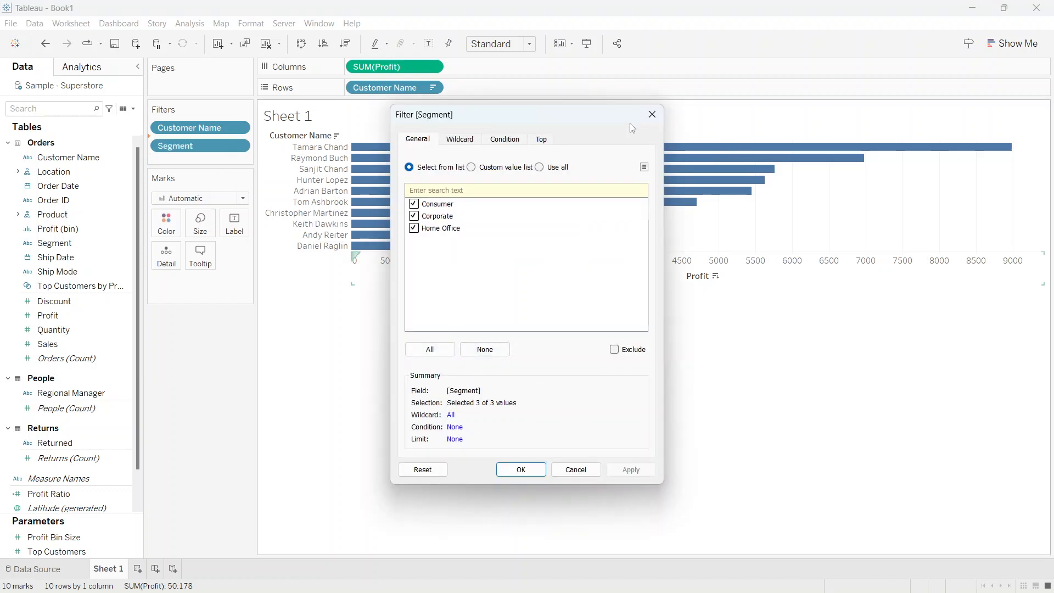
left_click(652, 114)
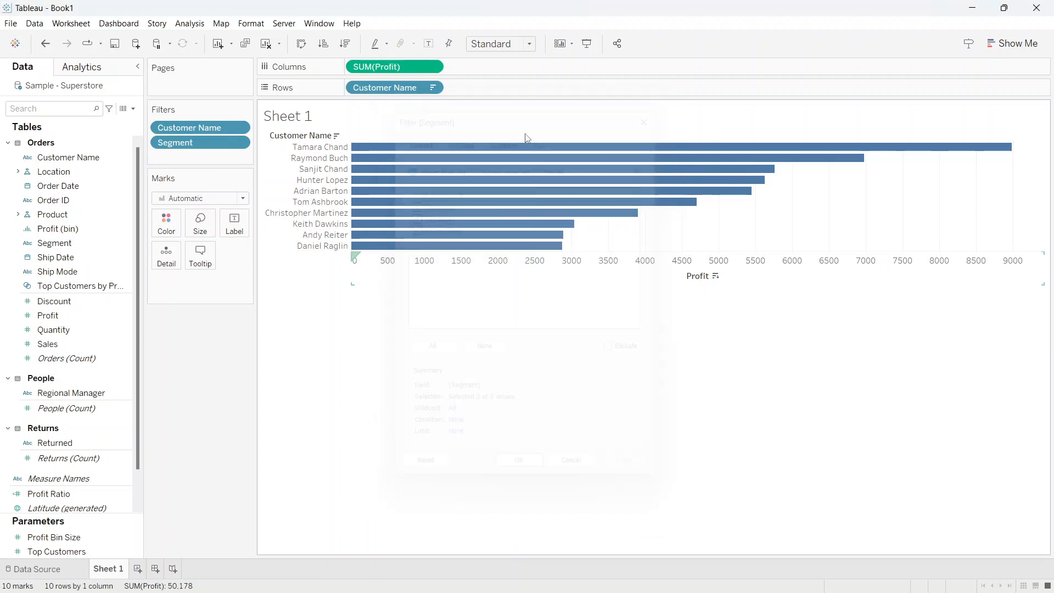
right_click(201, 146)
left_click(226, 171)
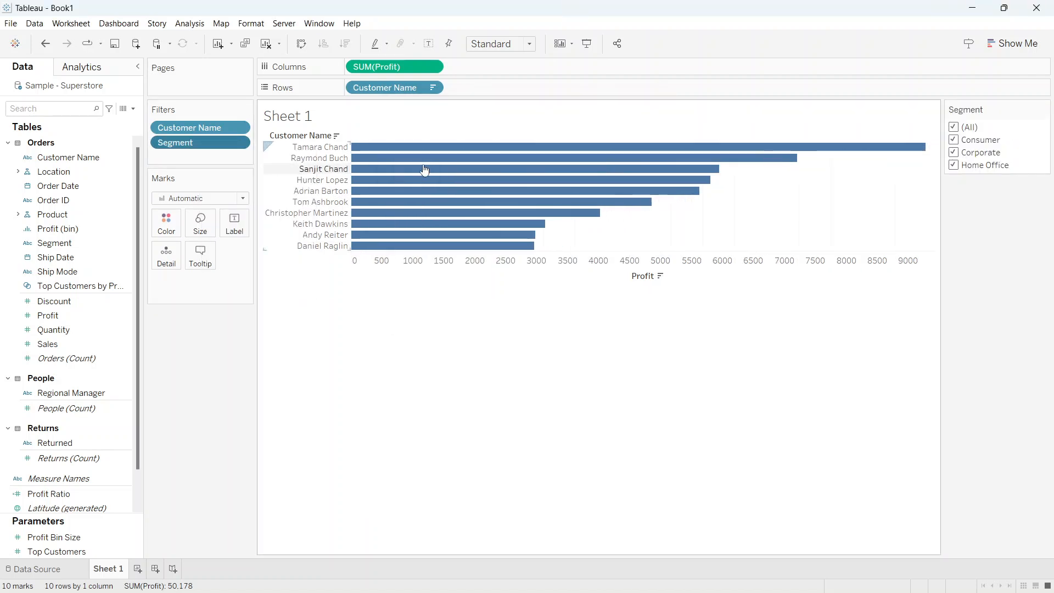
Change the Segment filter control to a single-value list and switch through Consumer, Corporate and Home Office, ending on Consumer
left_click(1043, 109)
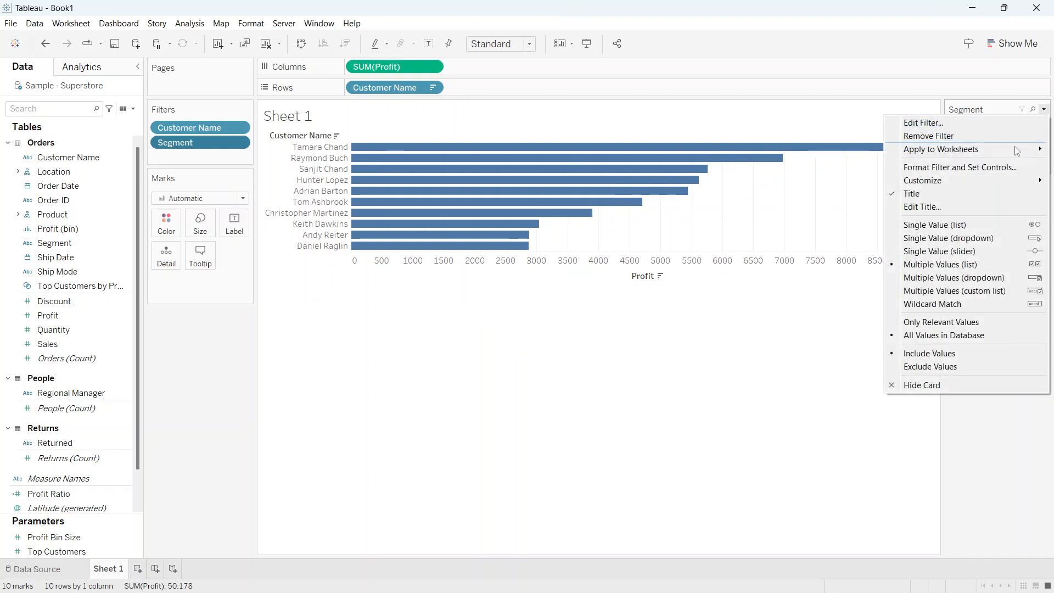
left_click(971, 225)
left_click(967, 141)
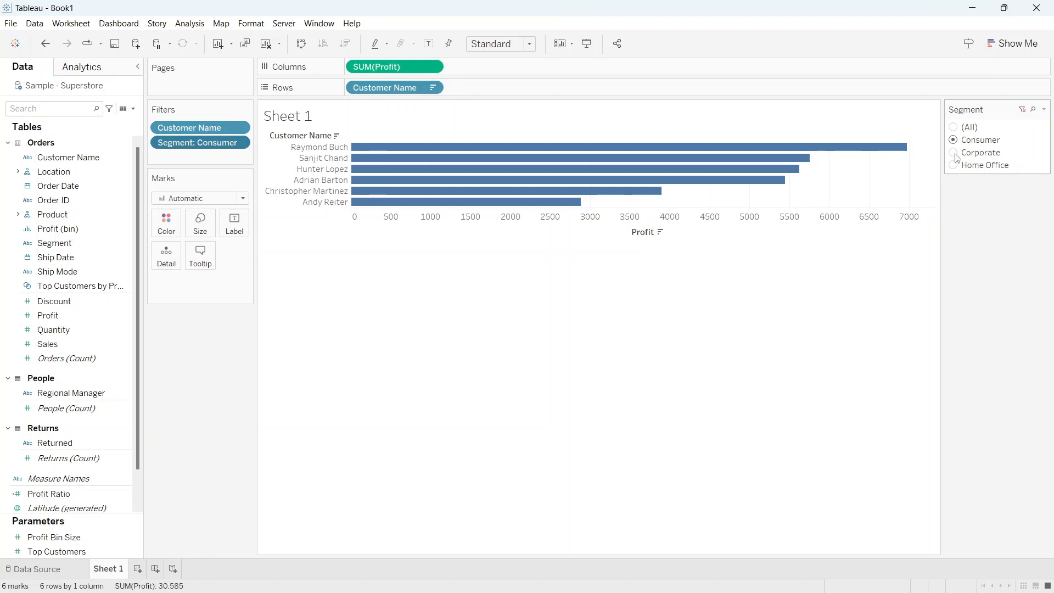
left_click(956, 155)
left_click(955, 166)
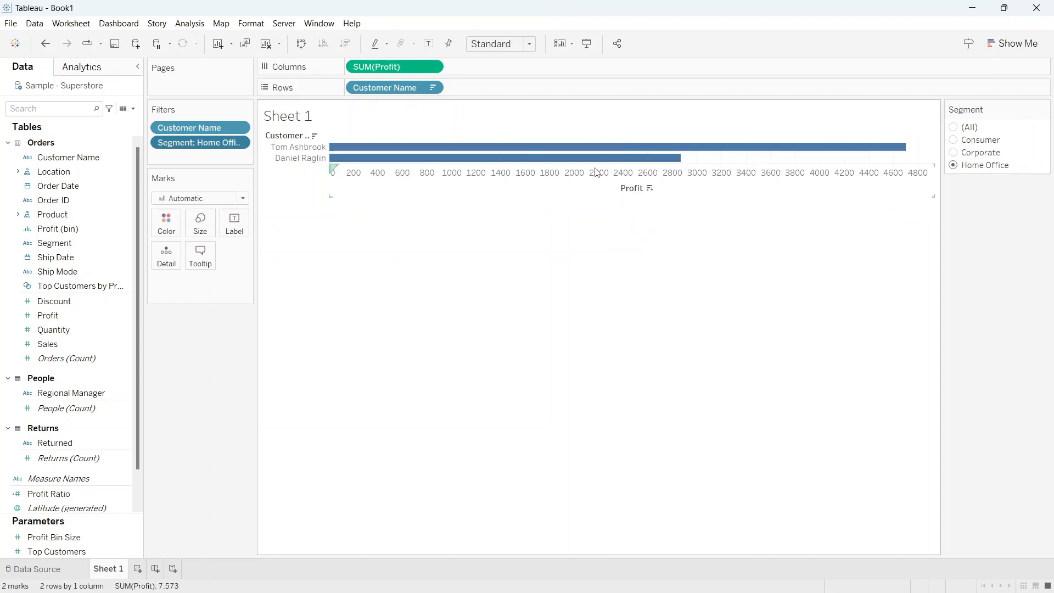
left_click(953, 139)
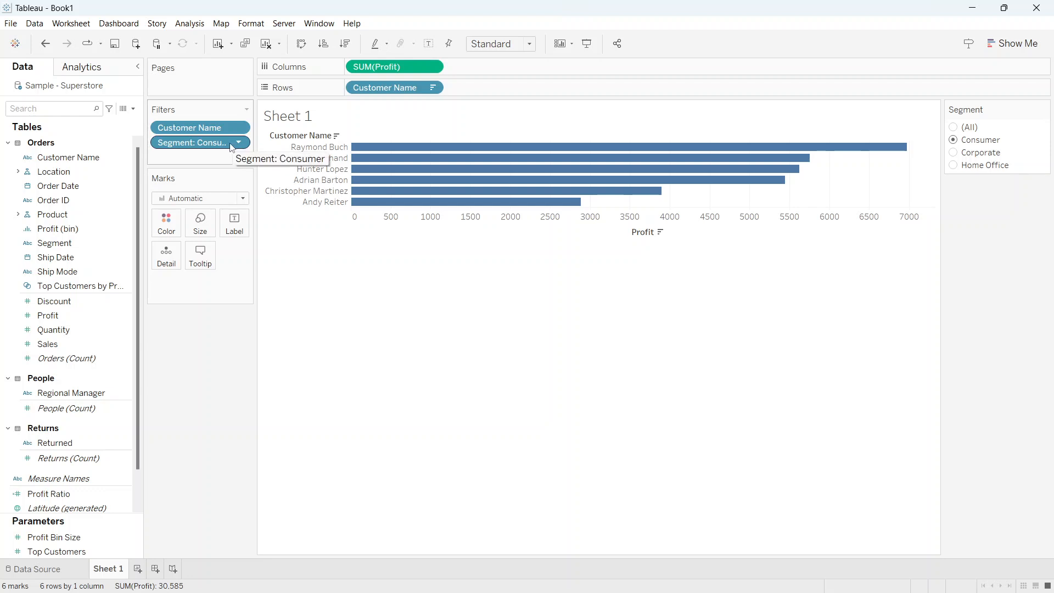
Add the Segment filter to context and switch between Corporate, Home Office and Consumer, ending on Corporate
right_click(224, 146)
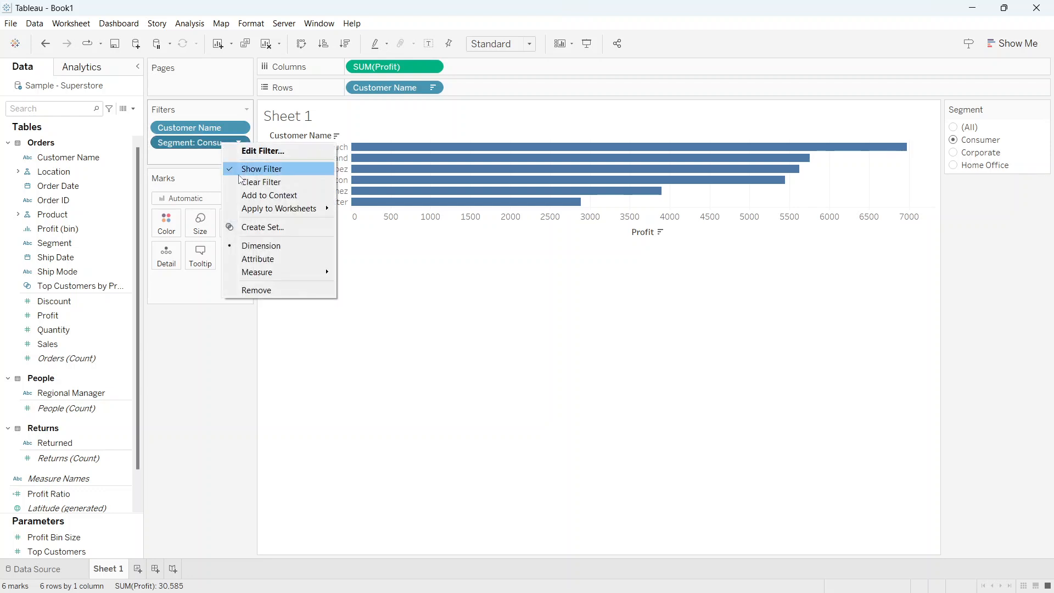
left_click(253, 196)
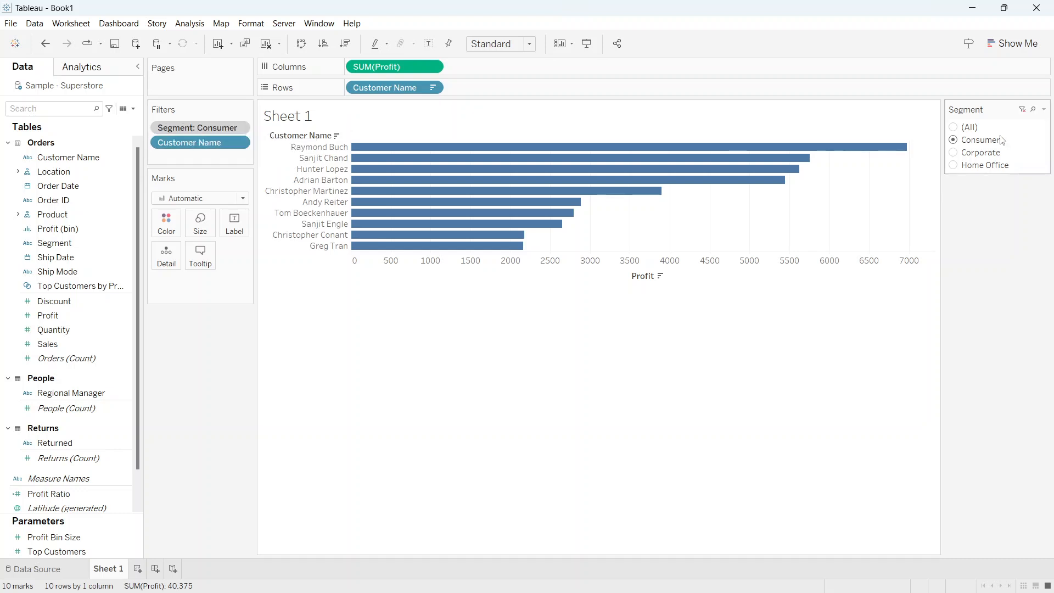
left_click(956, 153)
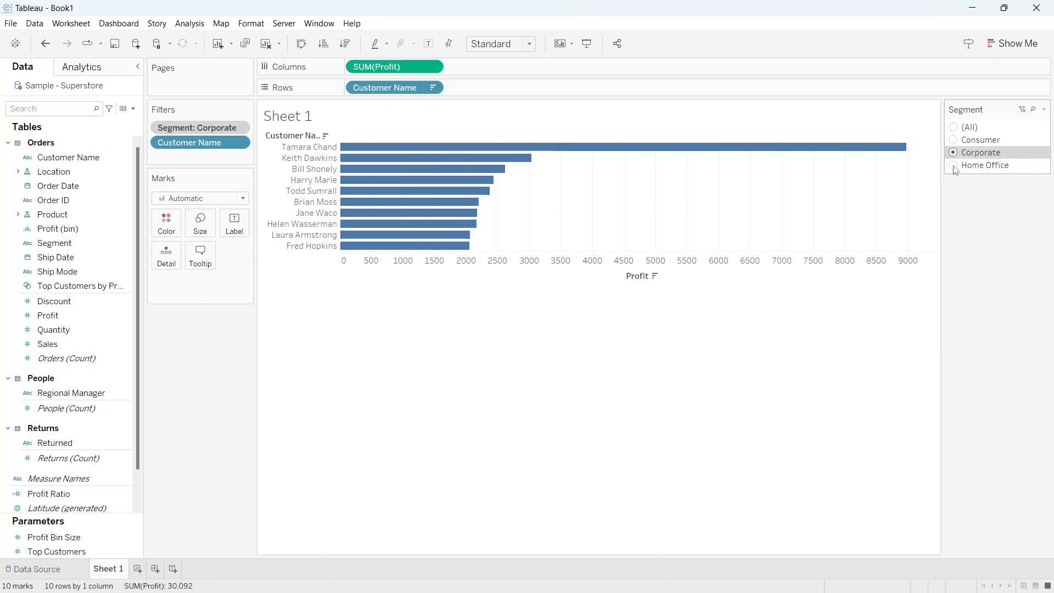
left_click(955, 167)
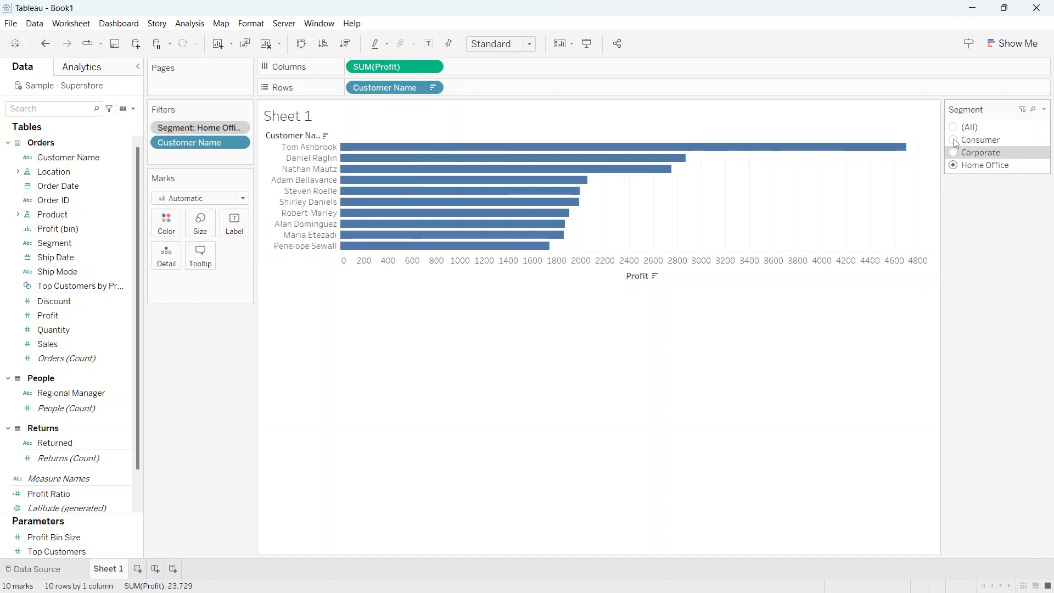
left_click(955, 141)
left_click(955, 152)
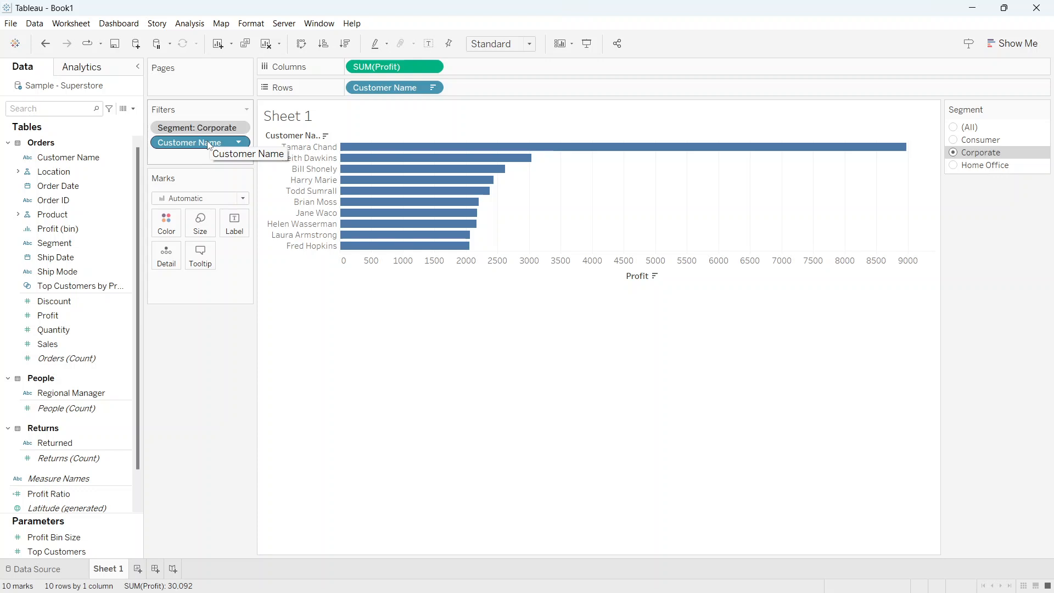
Remove the Customer Name and Segment filters from the worksheet
left_click_drag(208, 144, 209, 351)
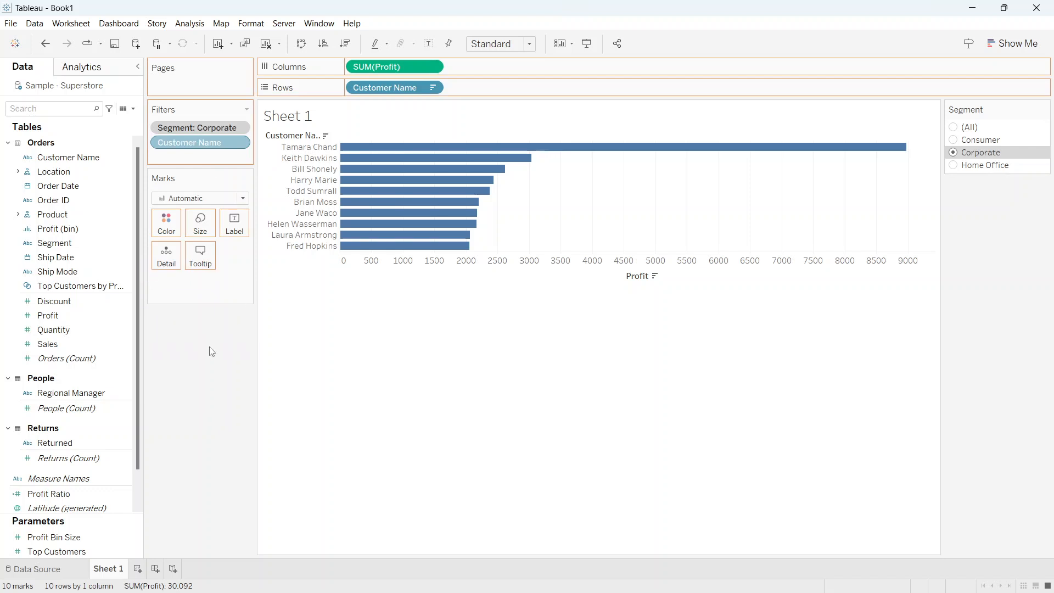
right_click(199, 130)
left_click(230, 169)
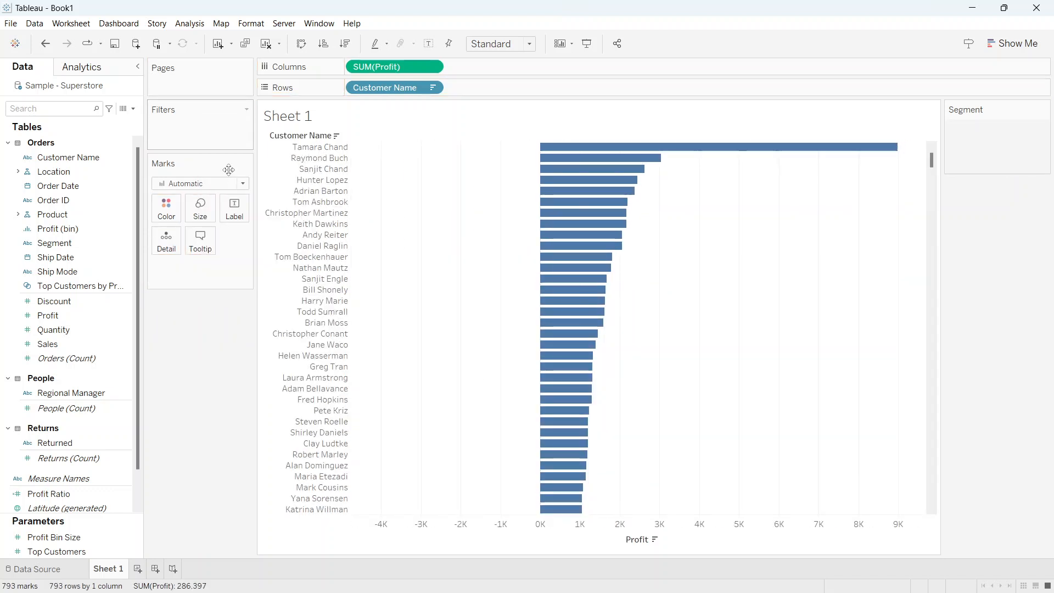
left_click(103, 329)
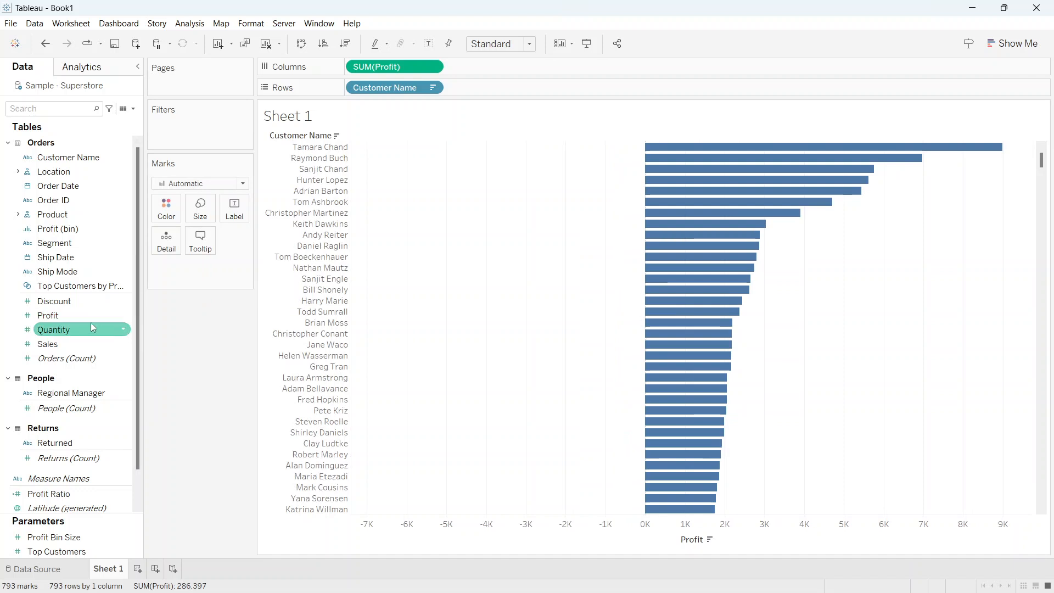
Apply a Profit filter on all values with a range minimum of 0, and remove that filter from the worksheet
left_click_drag(58, 316, 179, 130)
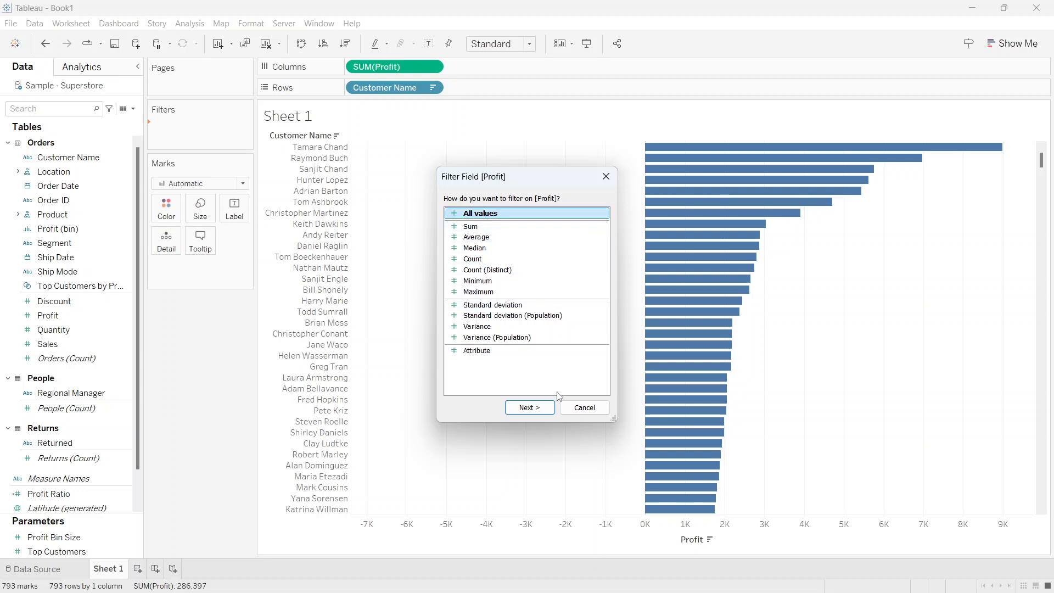
left_click(535, 407)
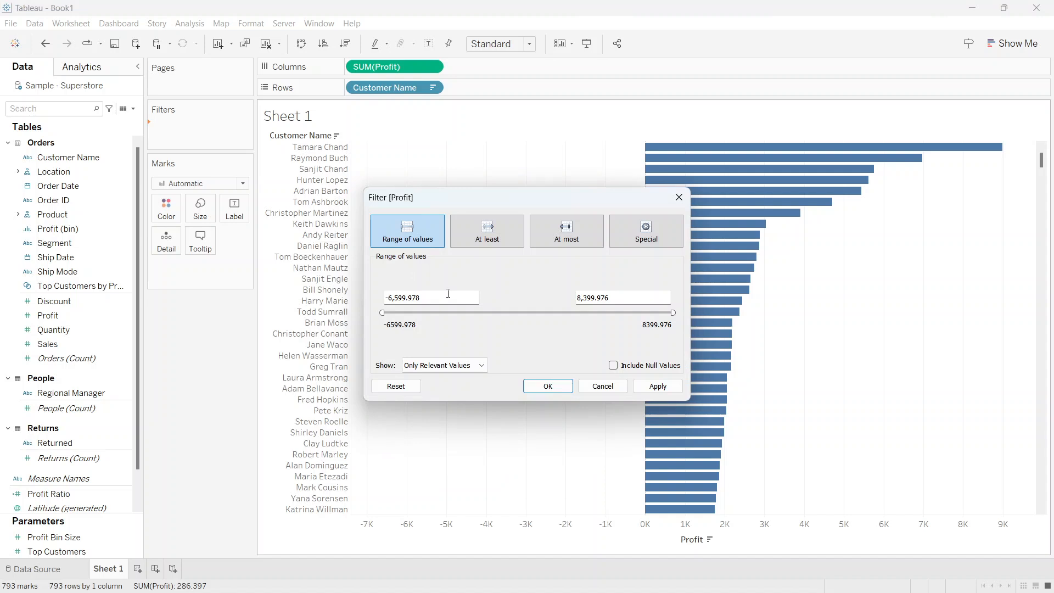
triple_click(448, 293)
type("0")
left_click(656, 386)
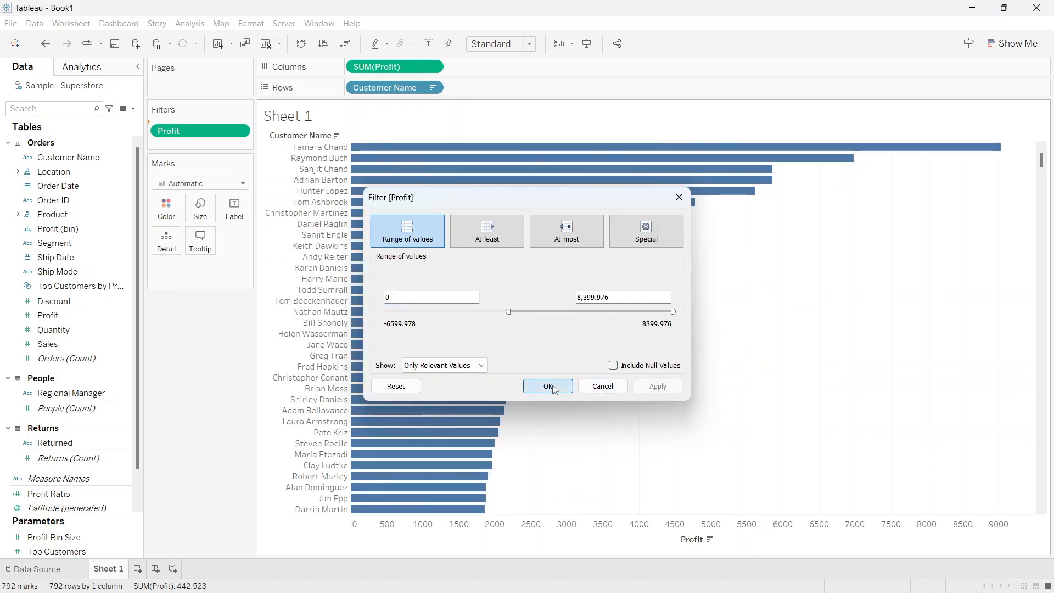
left_click(548, 386)
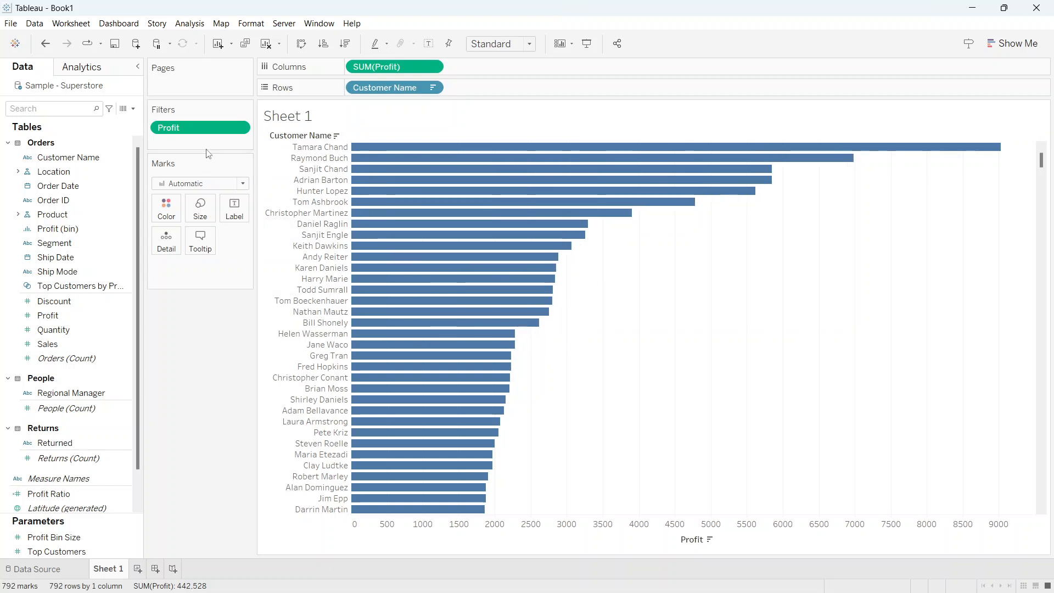
left_click_drag(185, 130, 176, 346)
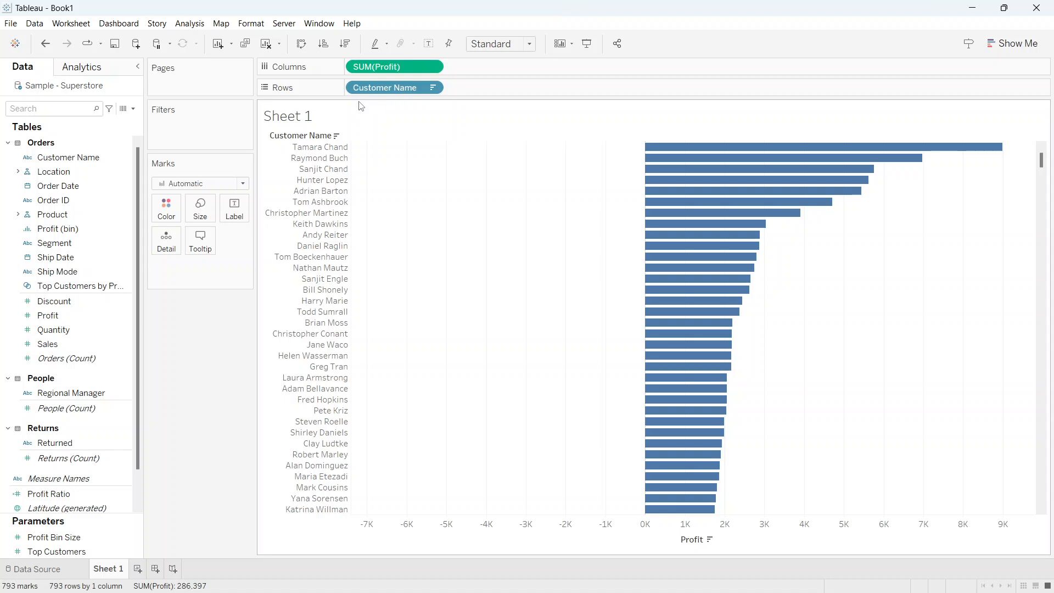
Remove Customer Name from the view and plot SUM(Profit) on rows against continuous month of Order Date on columns
left_click_drag(369, 89, 483, 82)
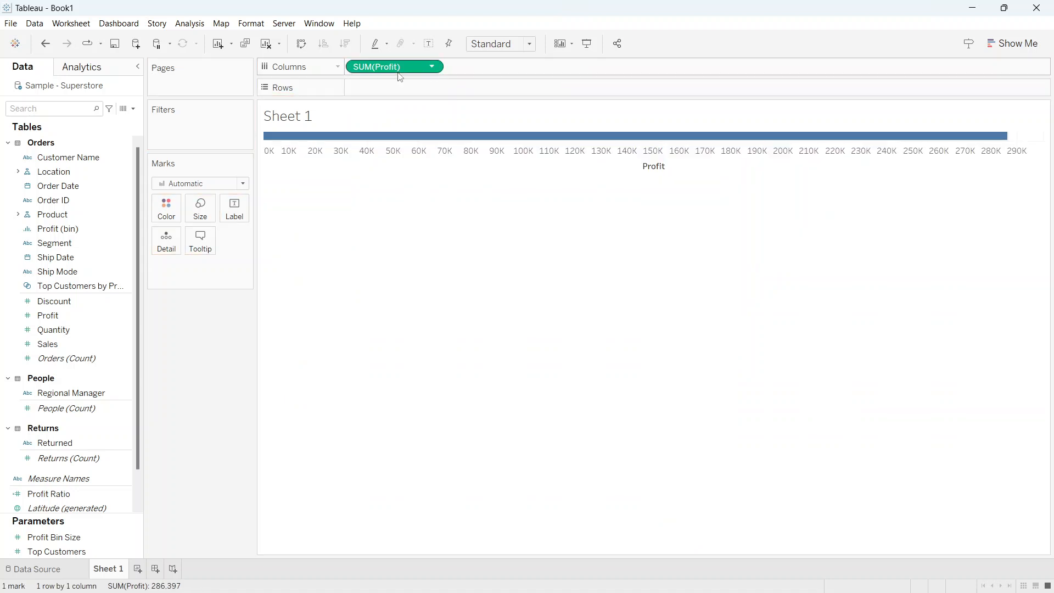
left_click_drag(399, 95, 399, 91)
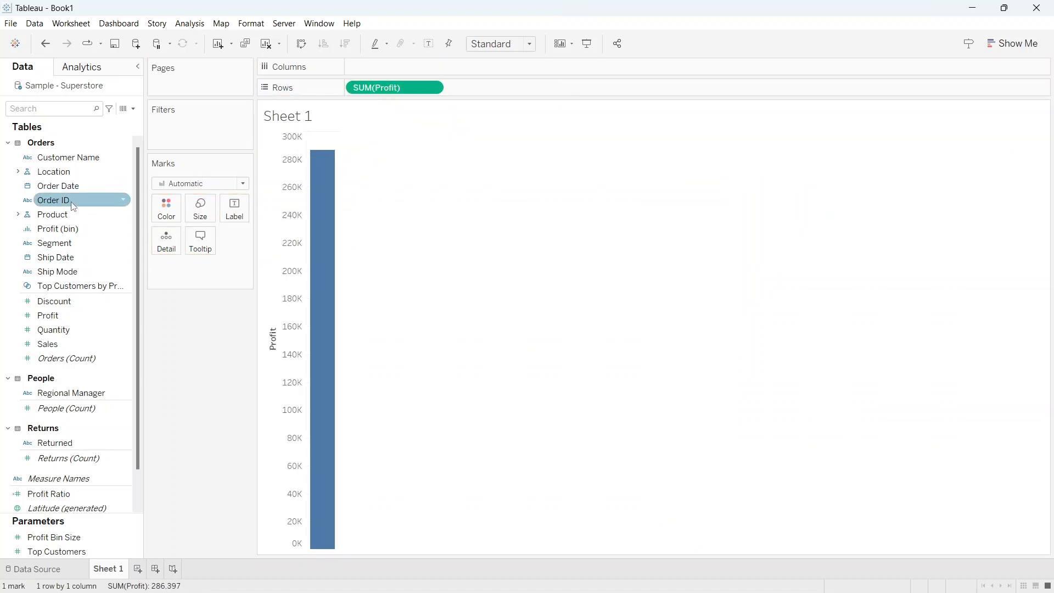
left_click_drag(97, 183, 409, 77)
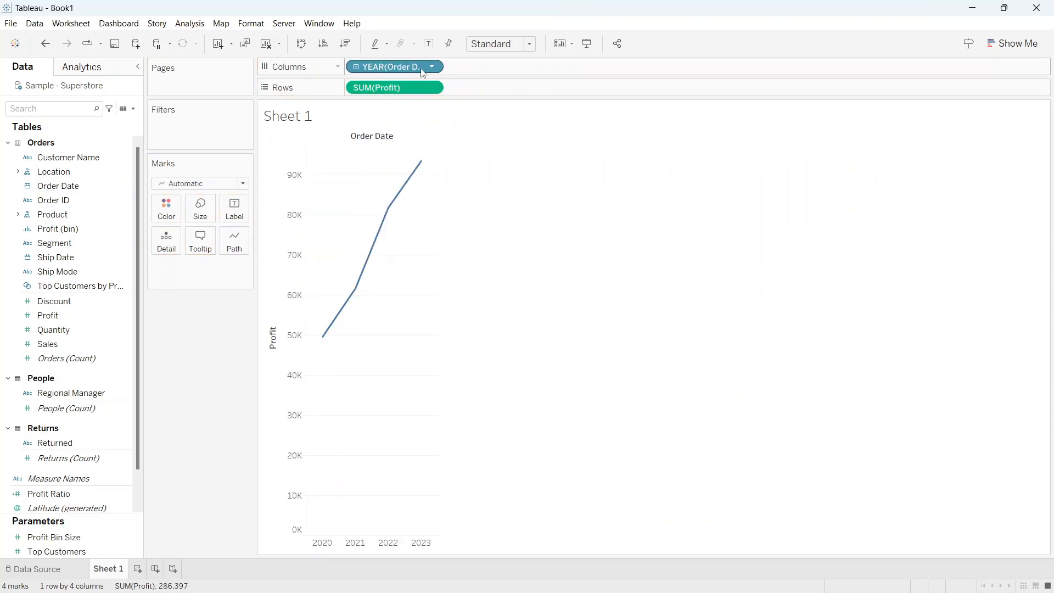
left_click(432, 66)
left_click(418, 335)
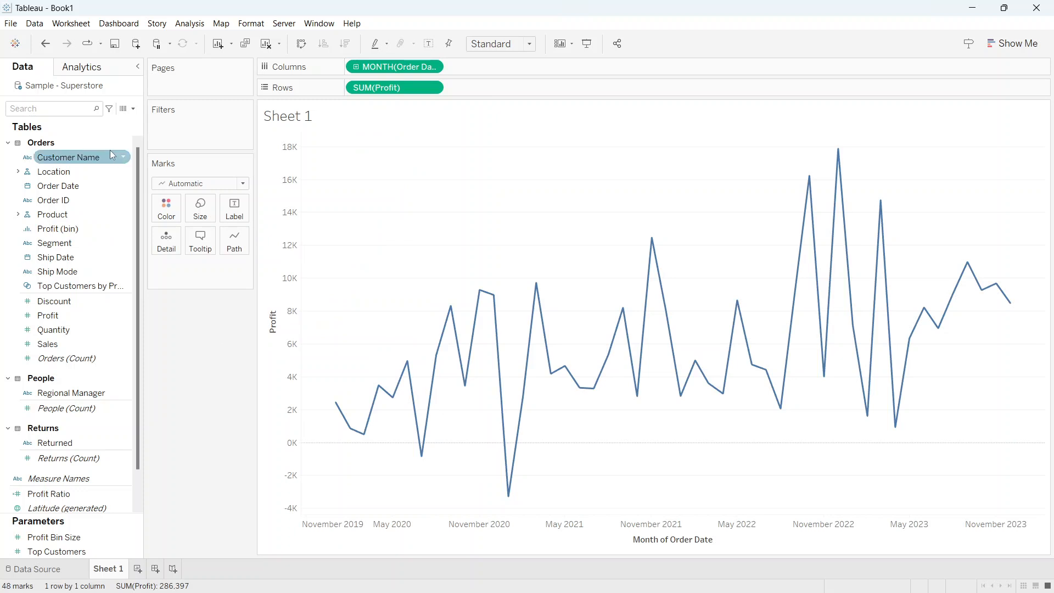
Add an Order Date filter by years that keeps only 2021 and 2022
left_click_drag(77, 191, 165, 126)
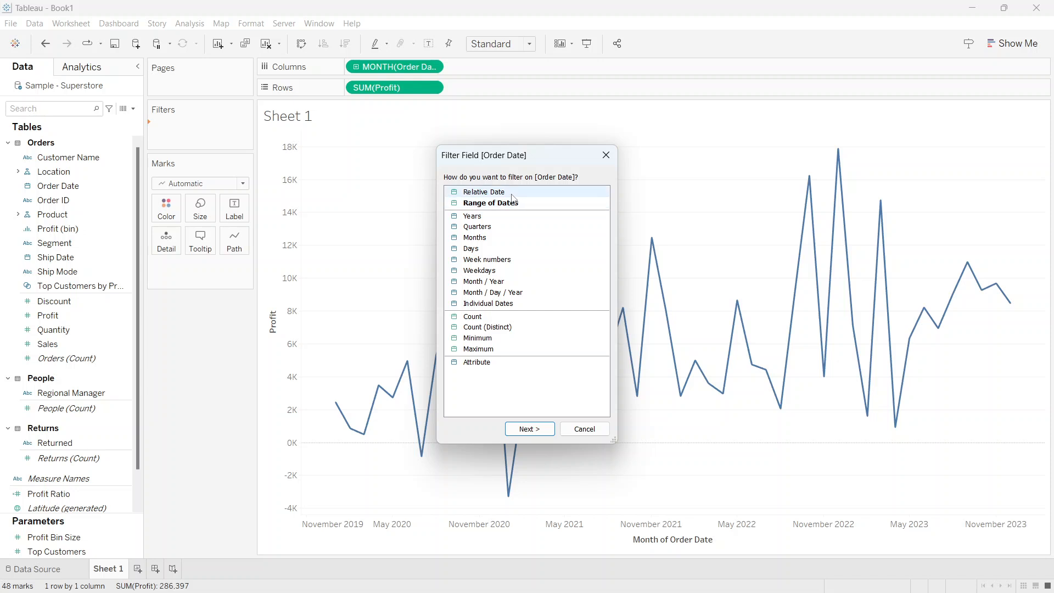
left_click(492, 217)
key("Escape")
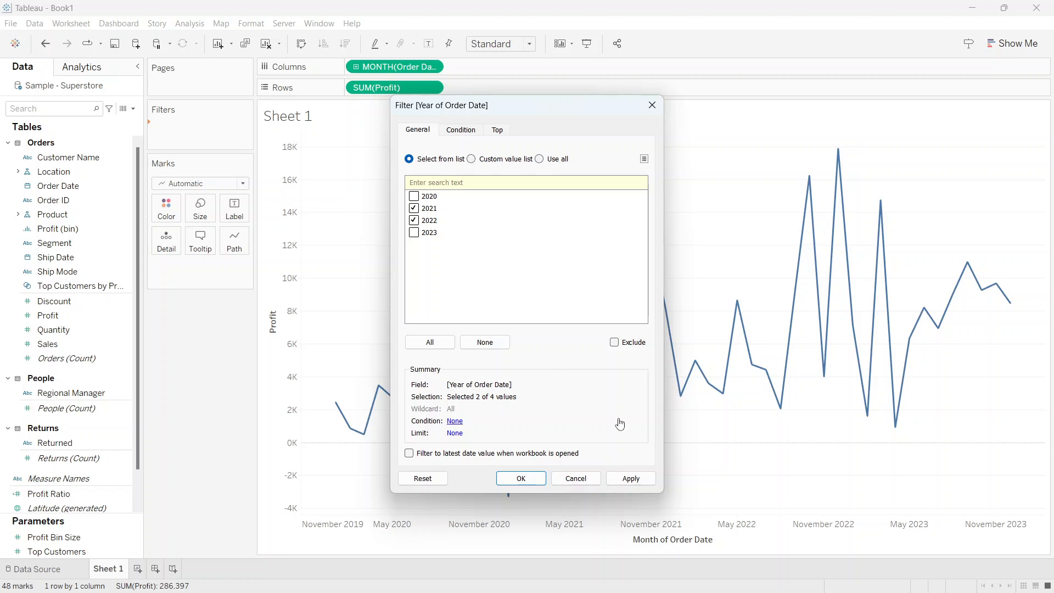
left_click(632, 480)
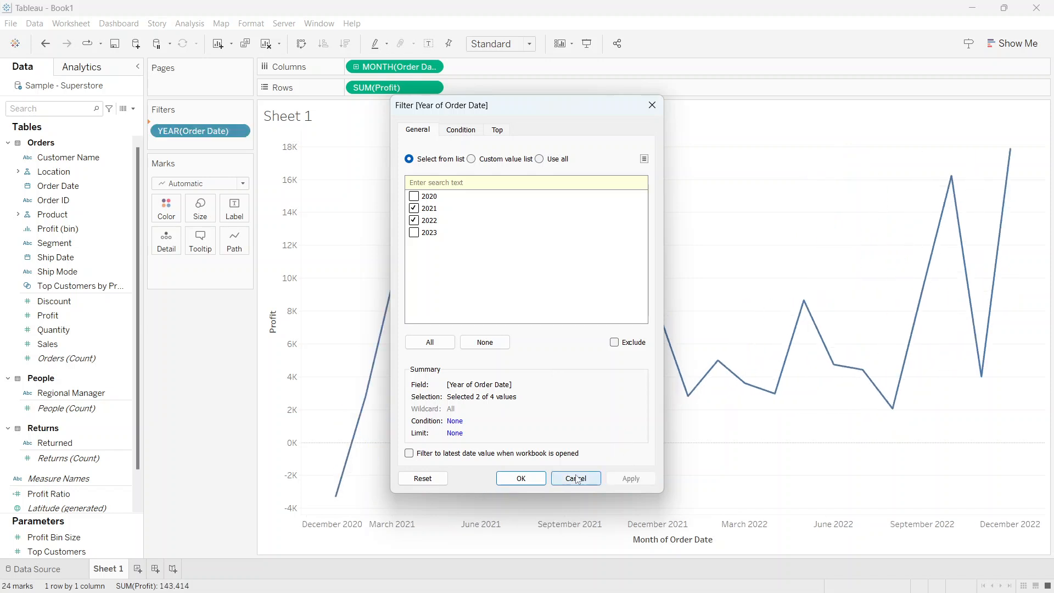
left_click(519, 479)
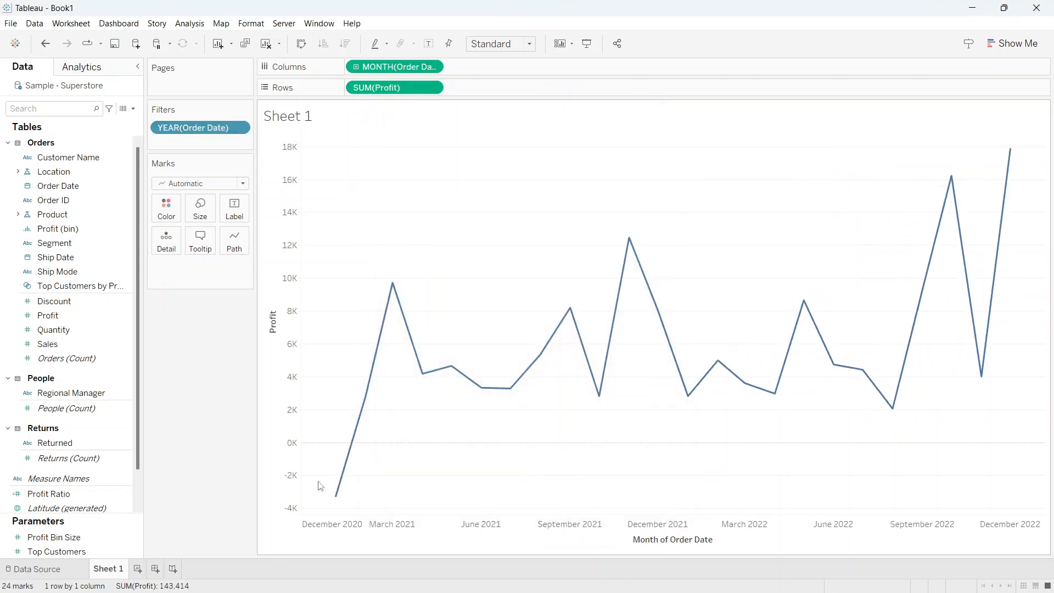